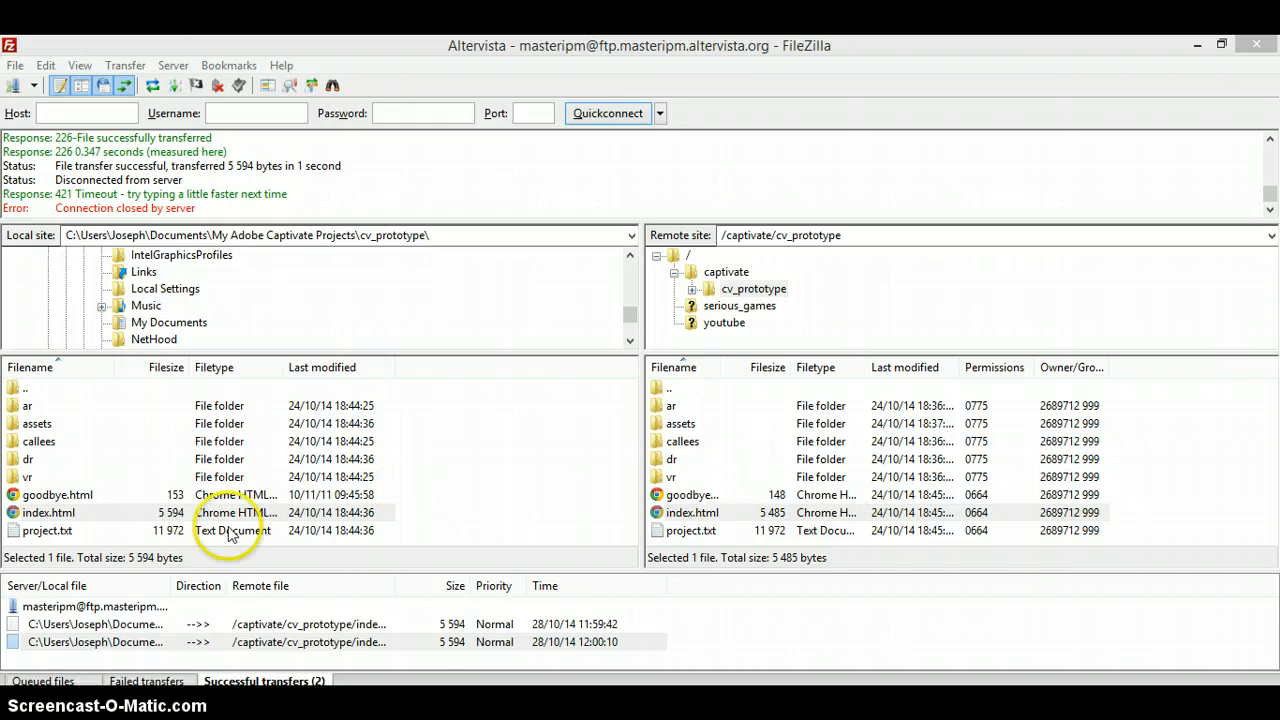
Switch to Chrome and review the free web hosting comparison table on Wikipedia, including storage, bandwidth and FTP upload support
mouse_move(224, 712)
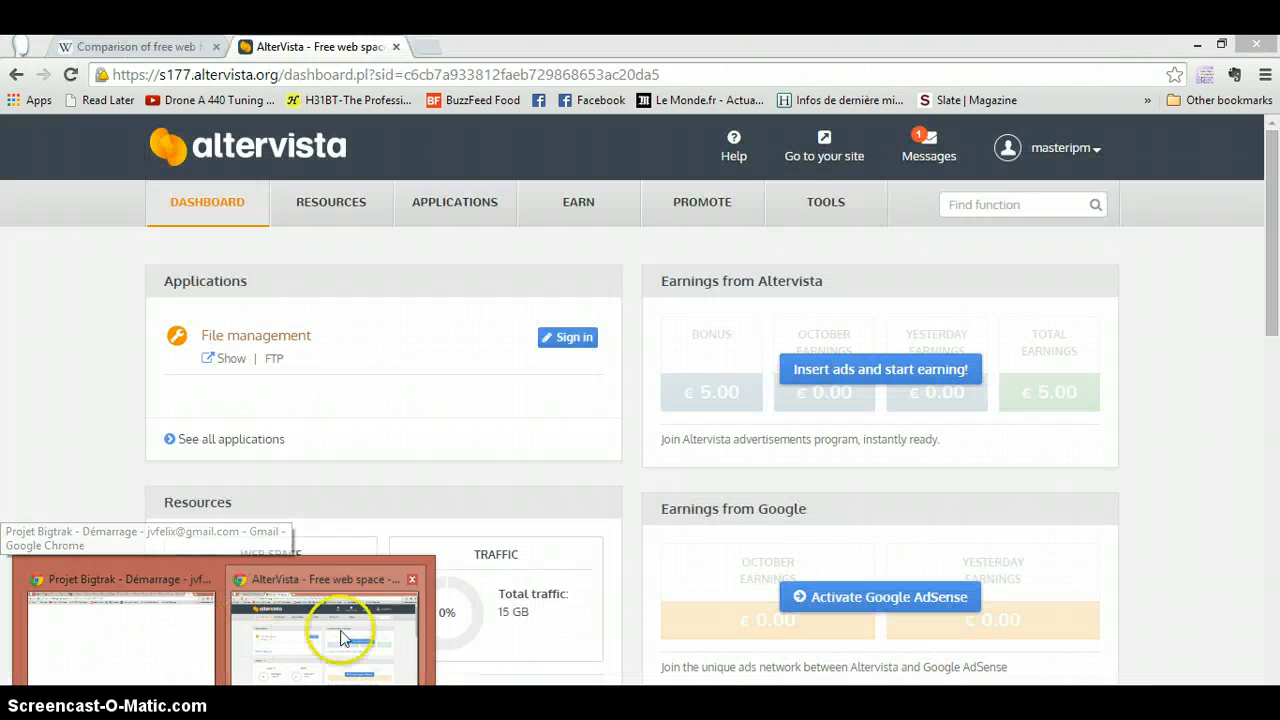
left_click(342, 637)
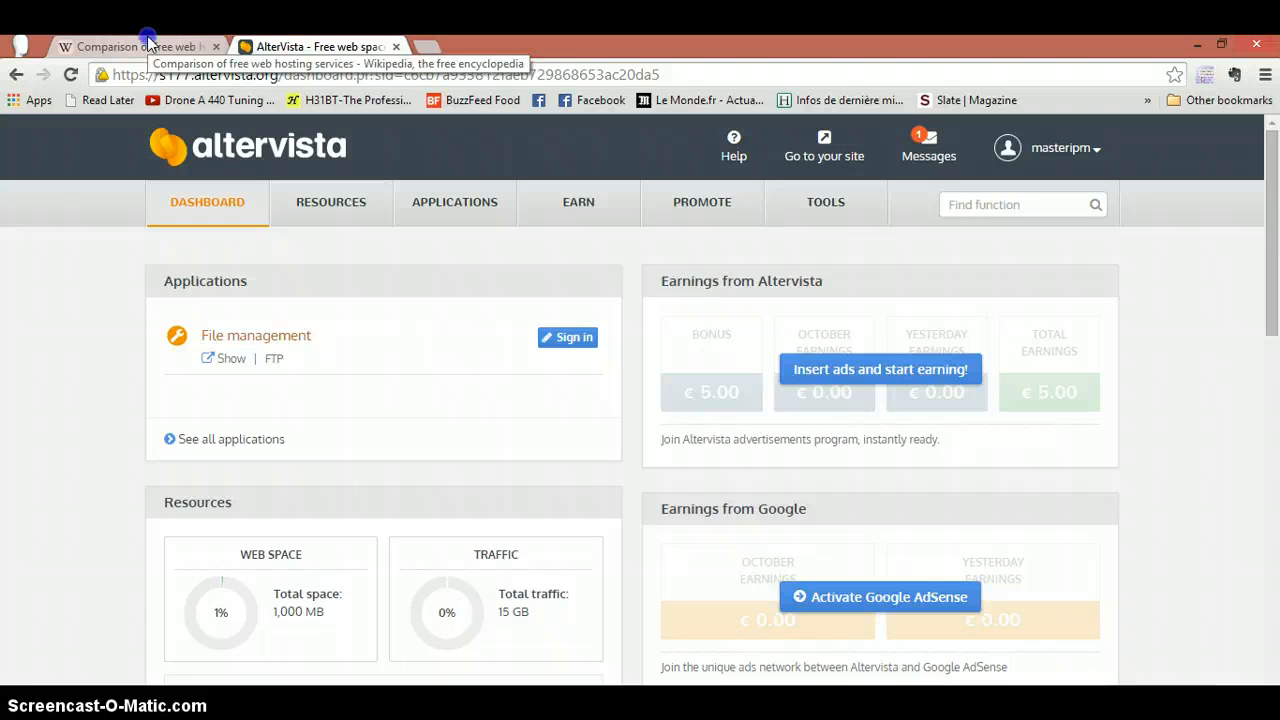
left_click(147, 44)
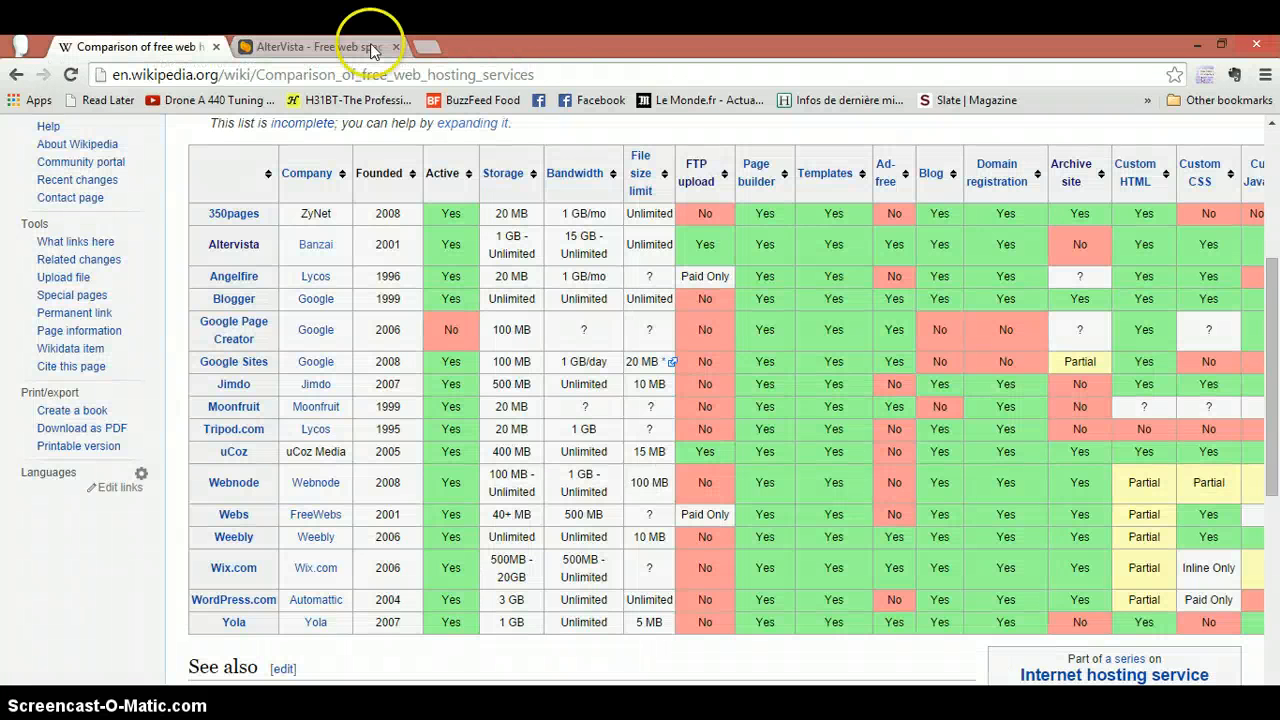
left_click_drag(1276, 237, 1275, 203)
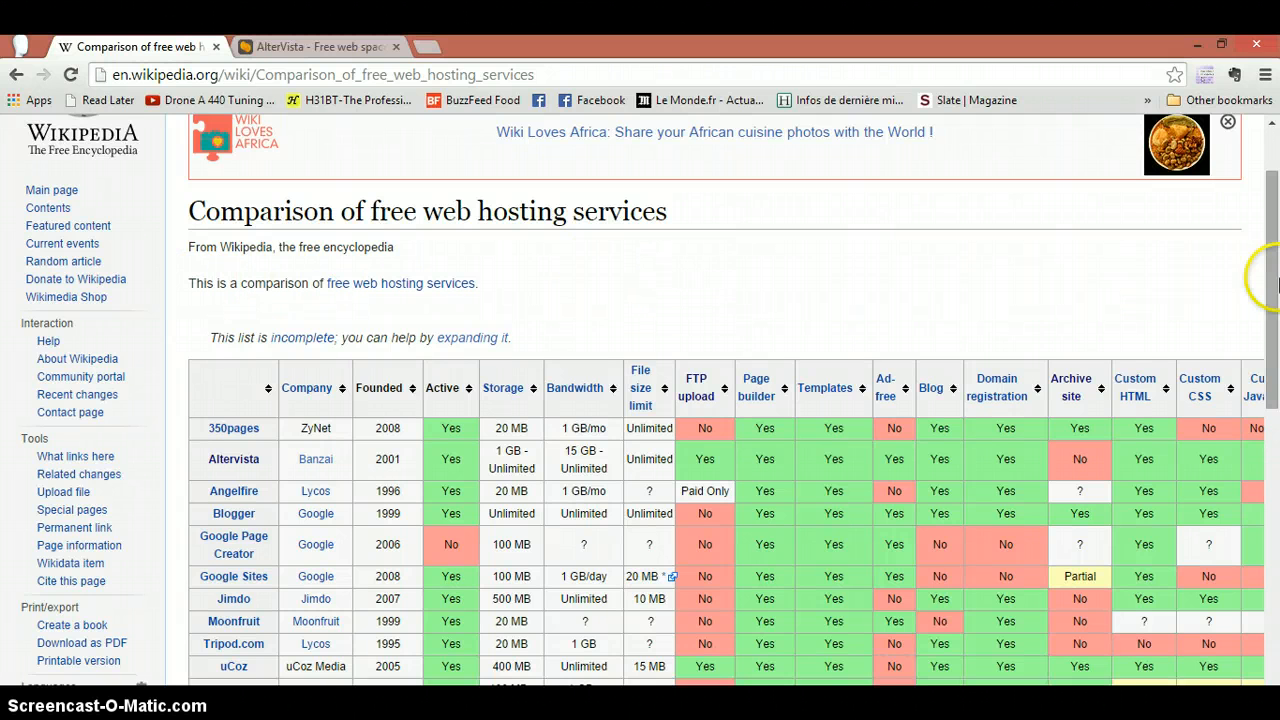
left_click_drag(1273, 280, 1275, 368)
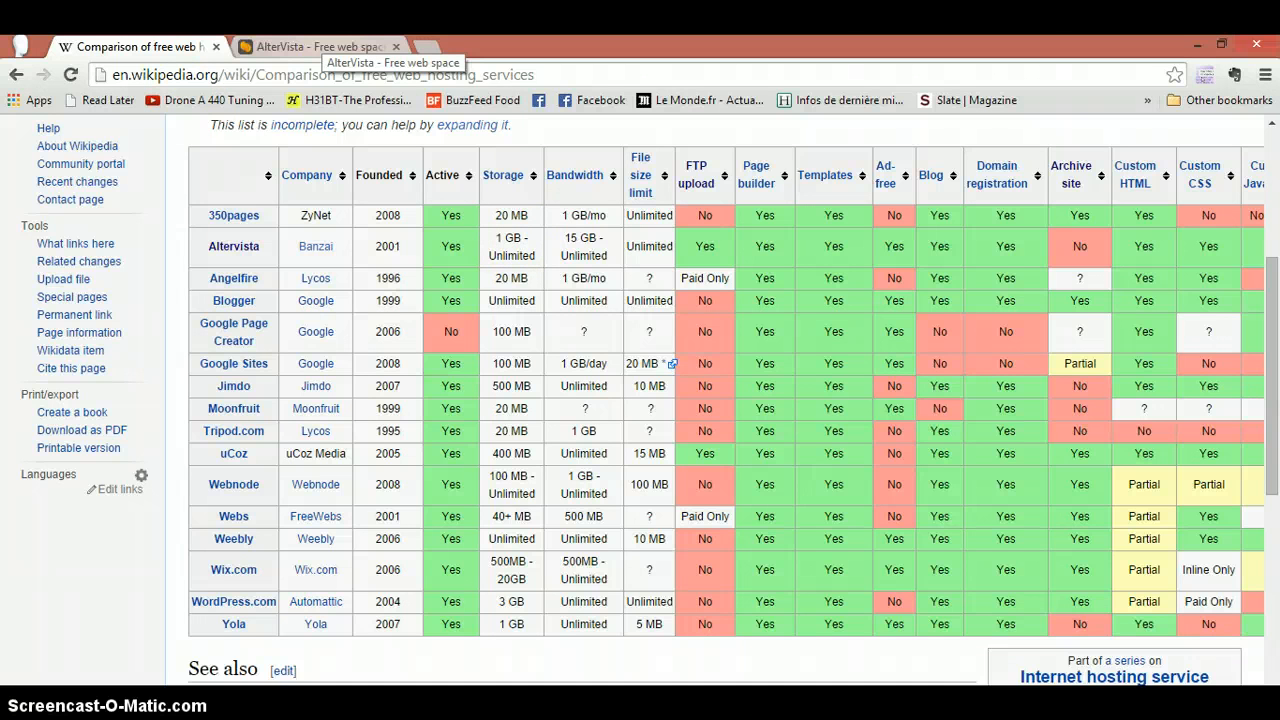
Open File management from the Altervista dashboard and look through the files in /captivate/cv_prototype
left_click(316, 48)
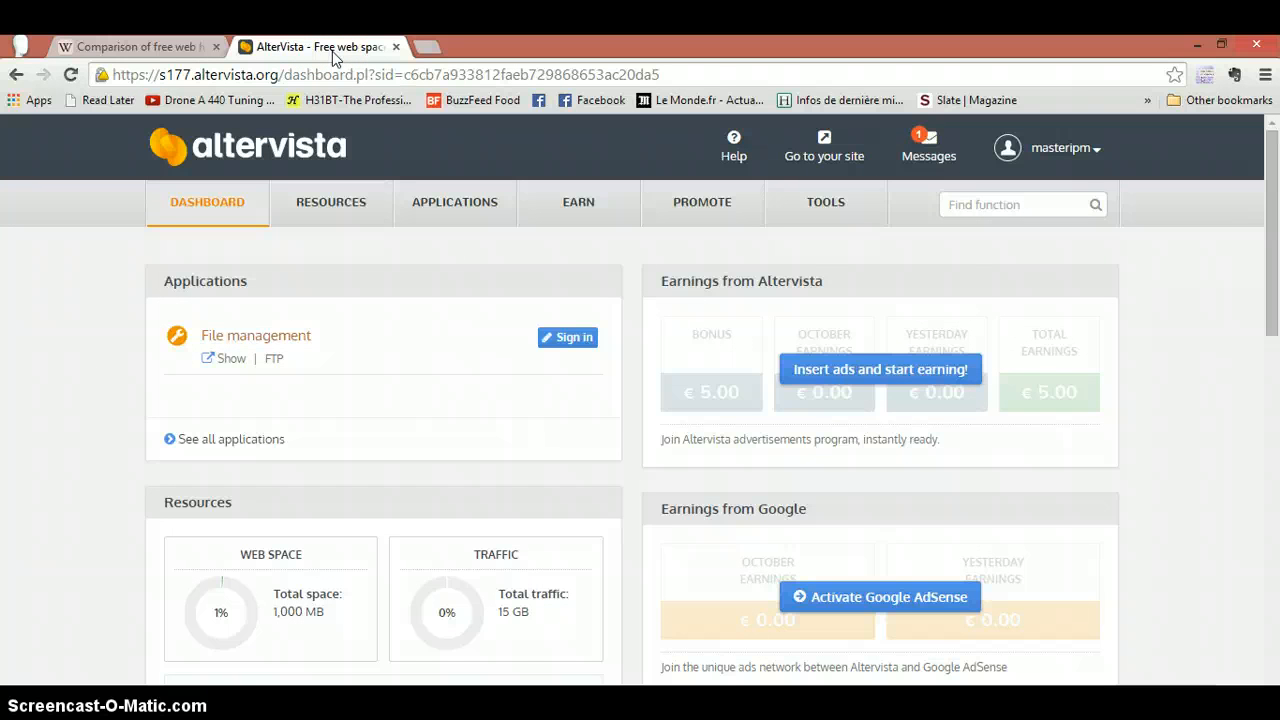
left_click(559, 190)
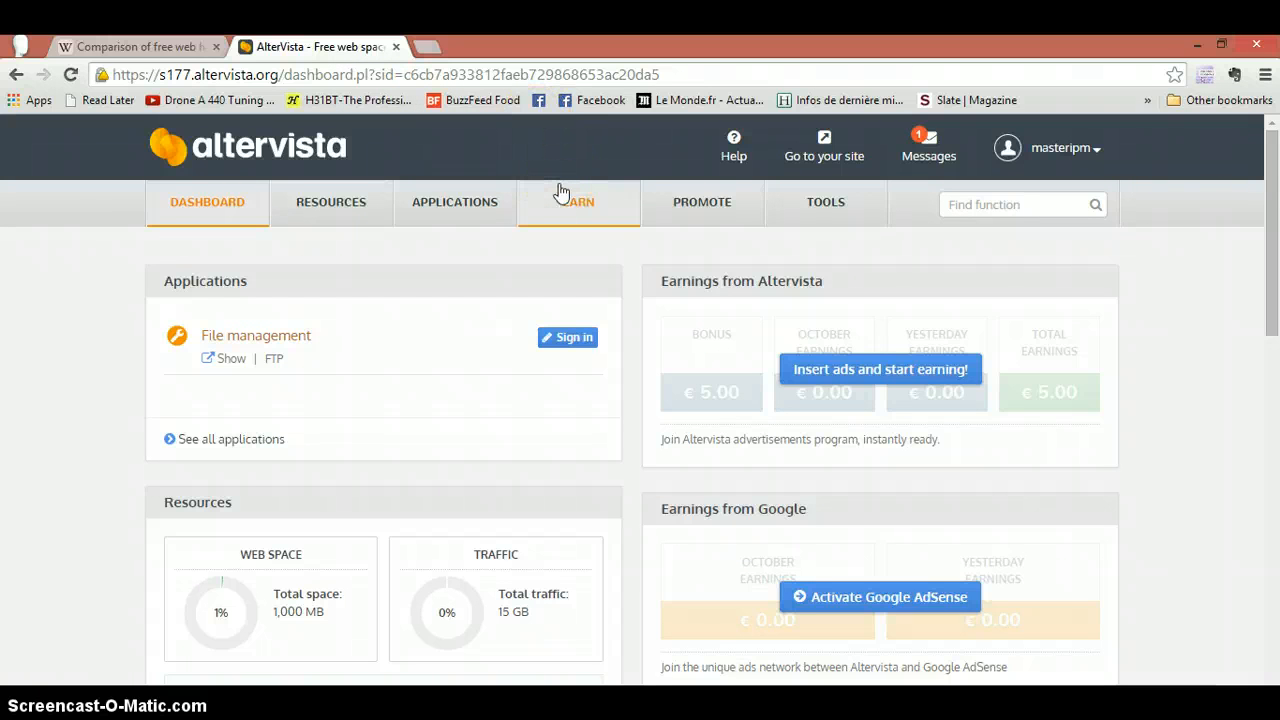
left_click(556, 179)
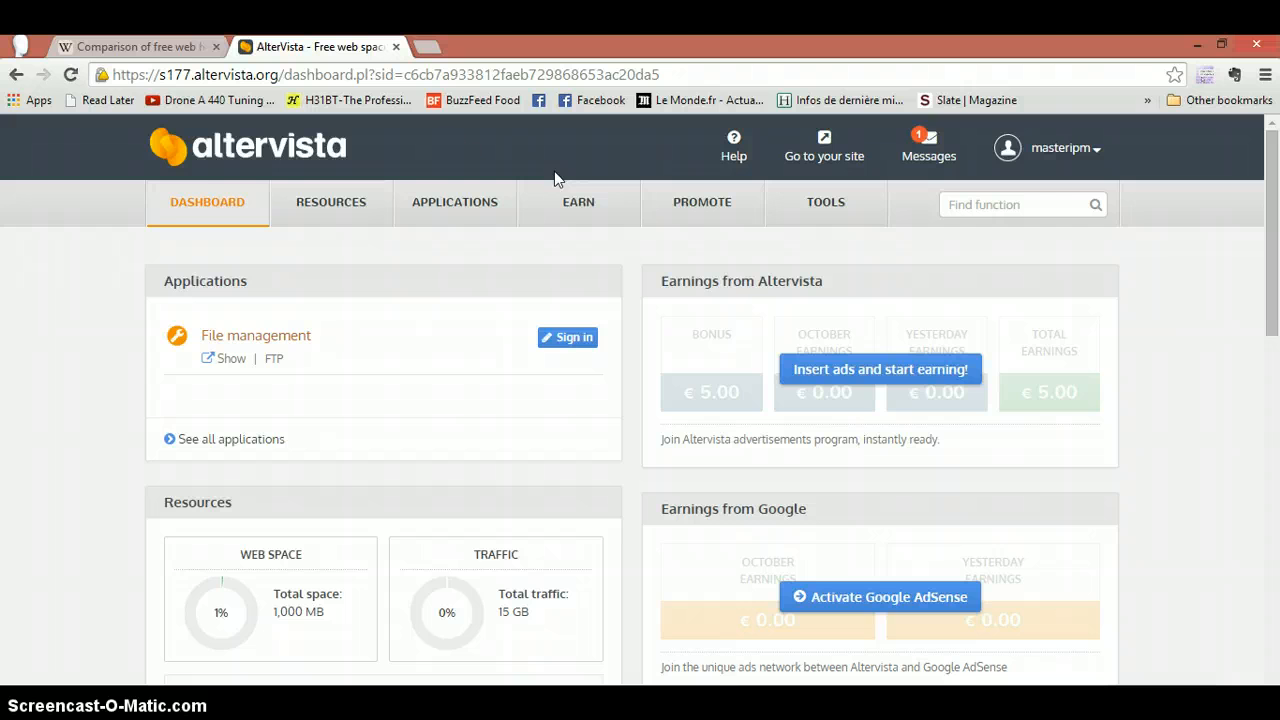
left_click(279, 345)
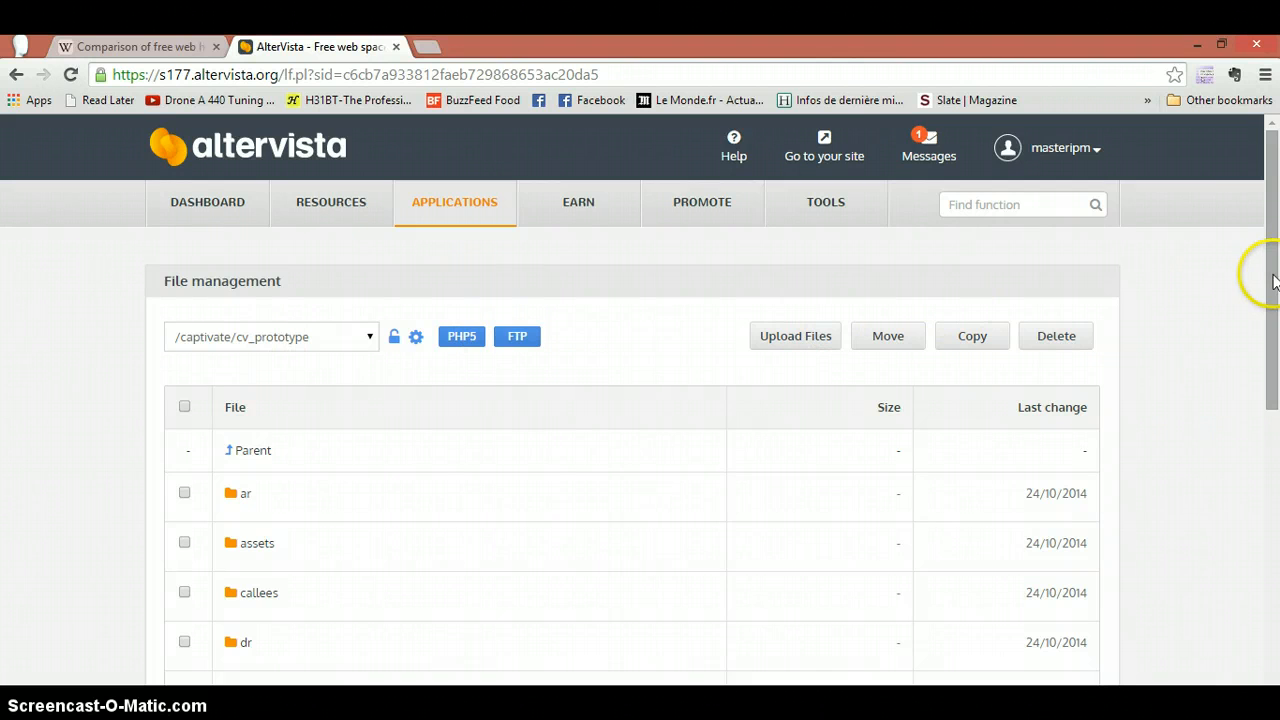
left_click_drag(1273, 283, 1273, 338)
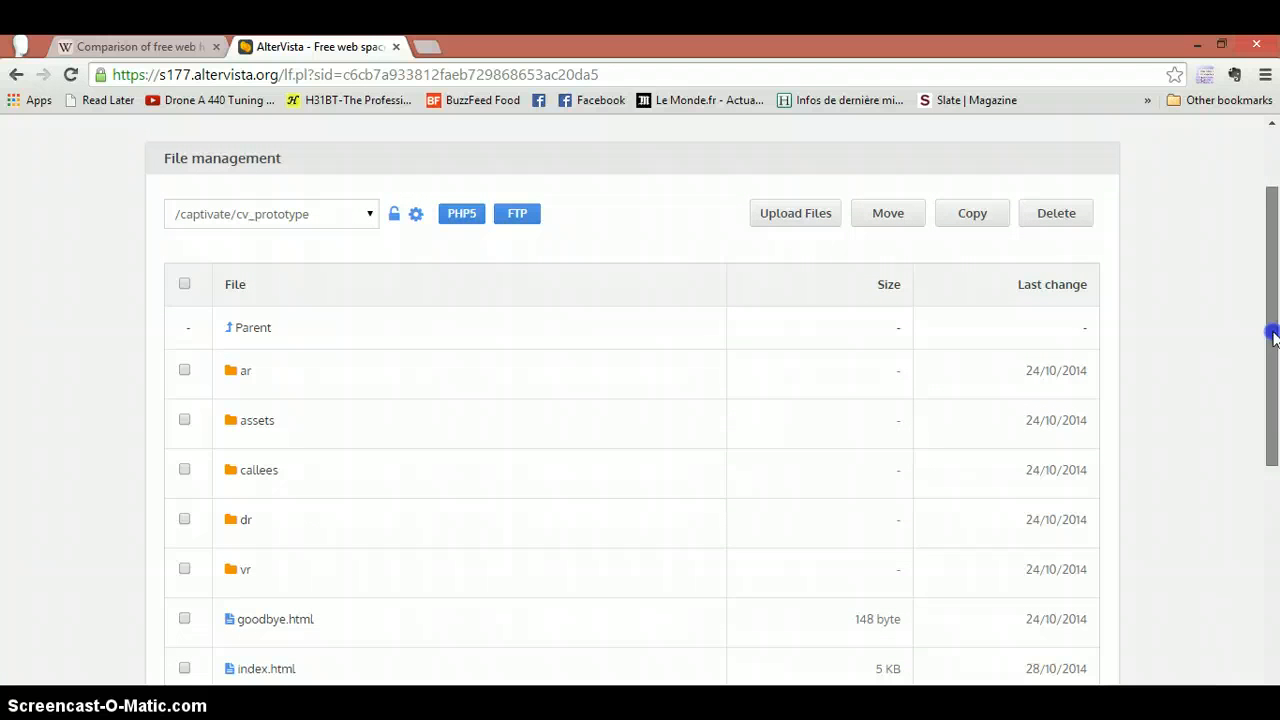
left_click_drag(1273, 338, 1268, 258)
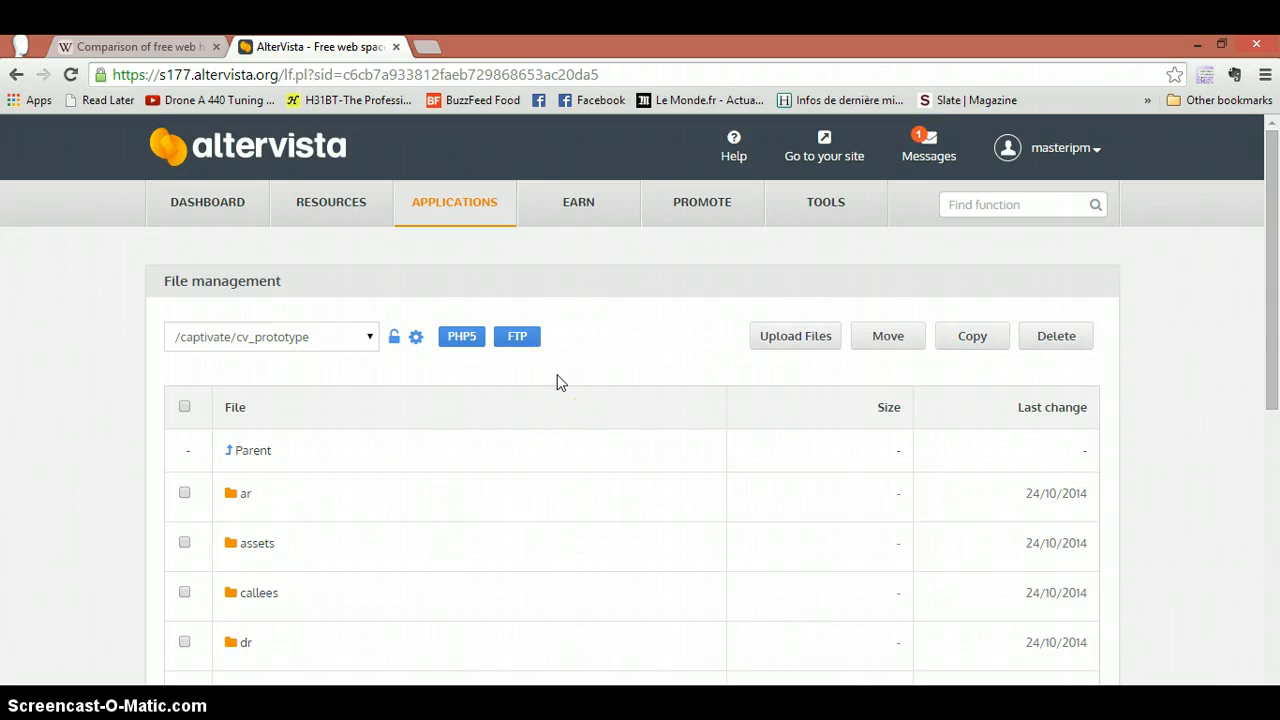
Open the FTP page of the Altervista file management and review the connection settings and nation filter
left_click(513, 341)
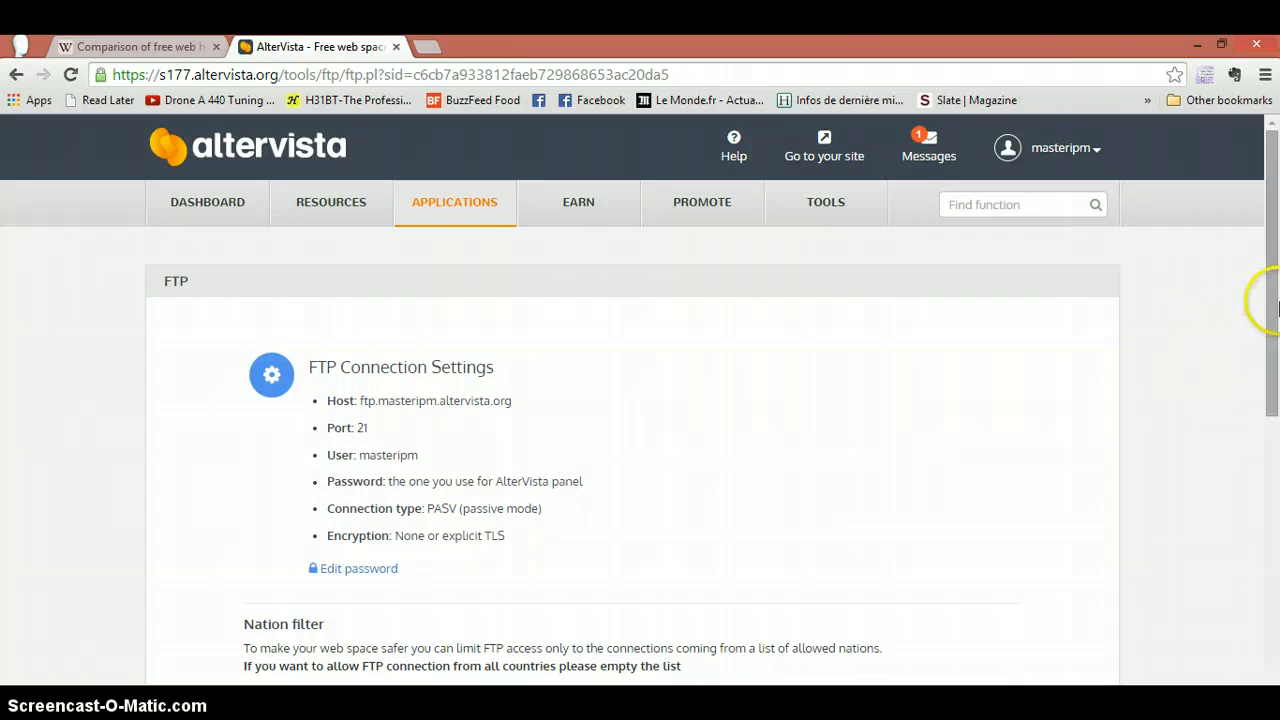
left_click_drag(1276, 308, 1276, 378)
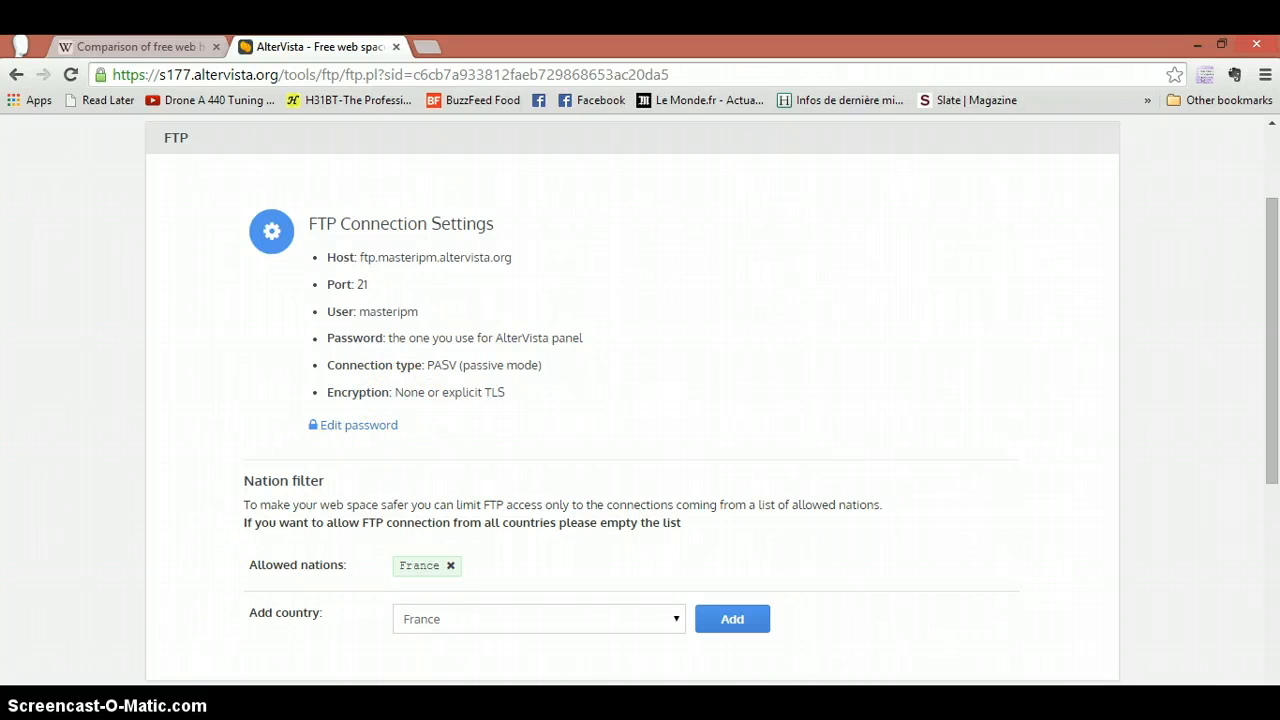
Switch to FileZilla and open the Site Manager
mouse_move(206, 702)
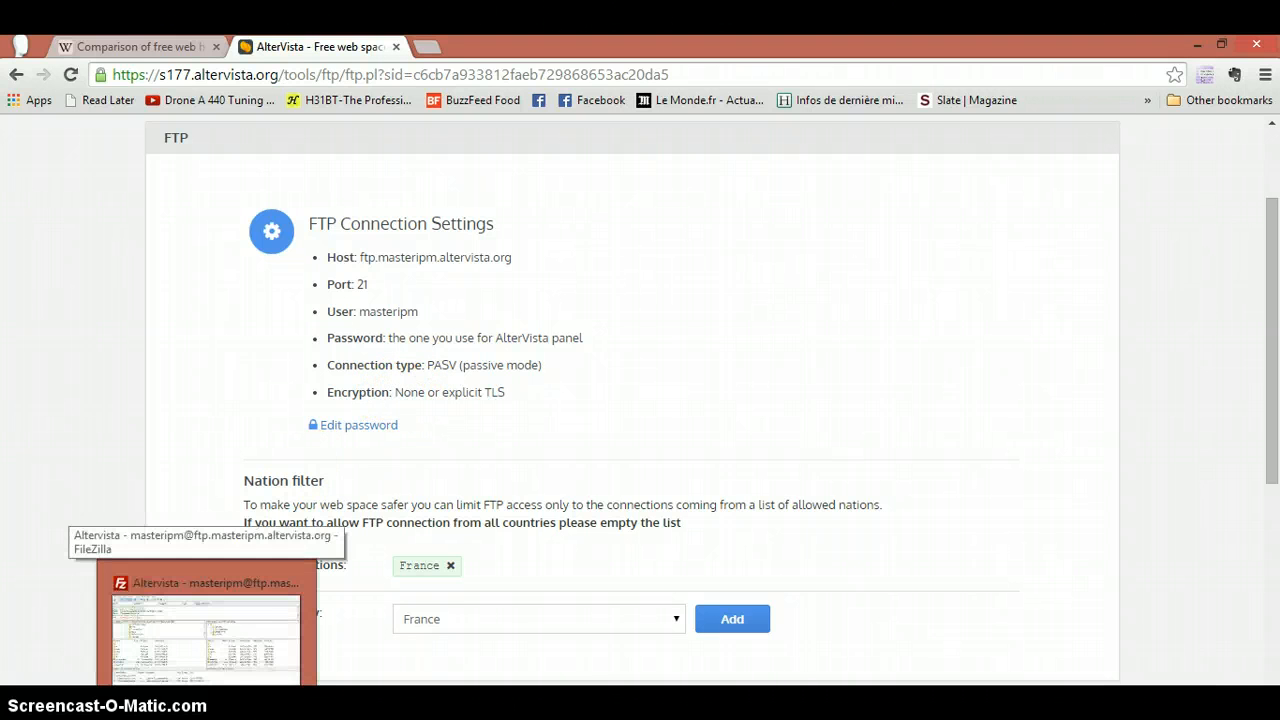
left_click(206, 640)
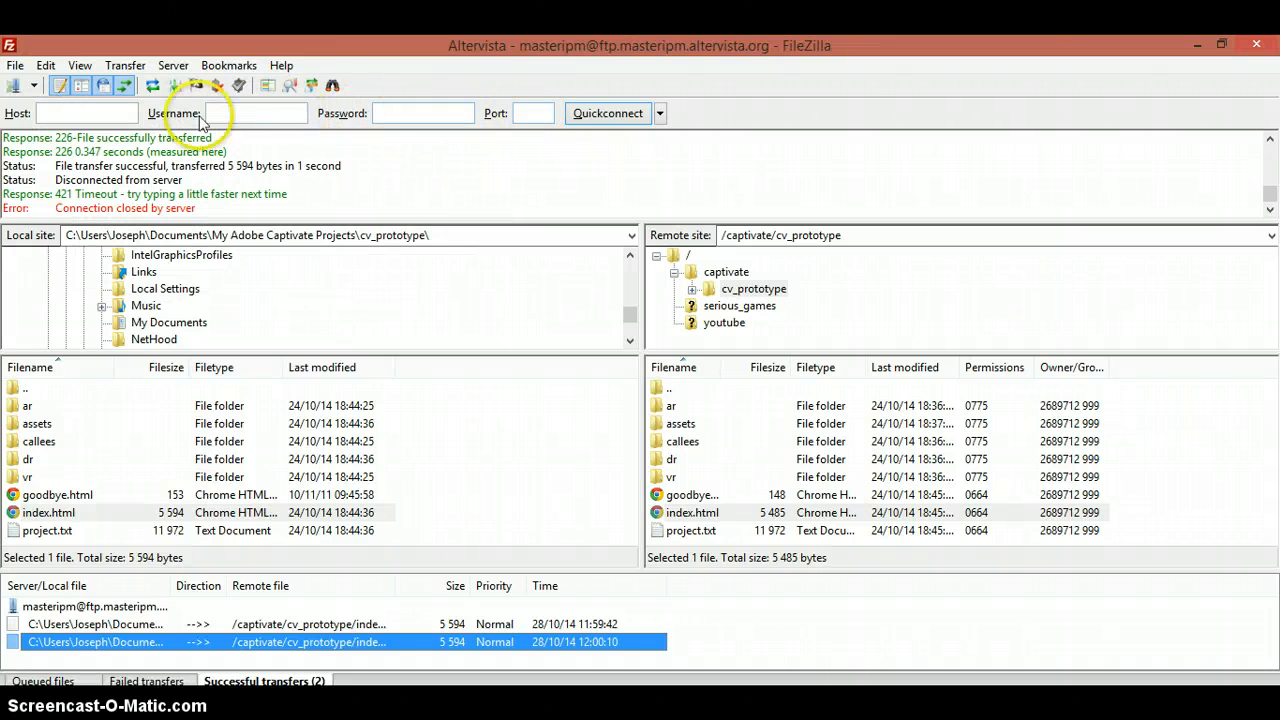
left_click(14, 68)
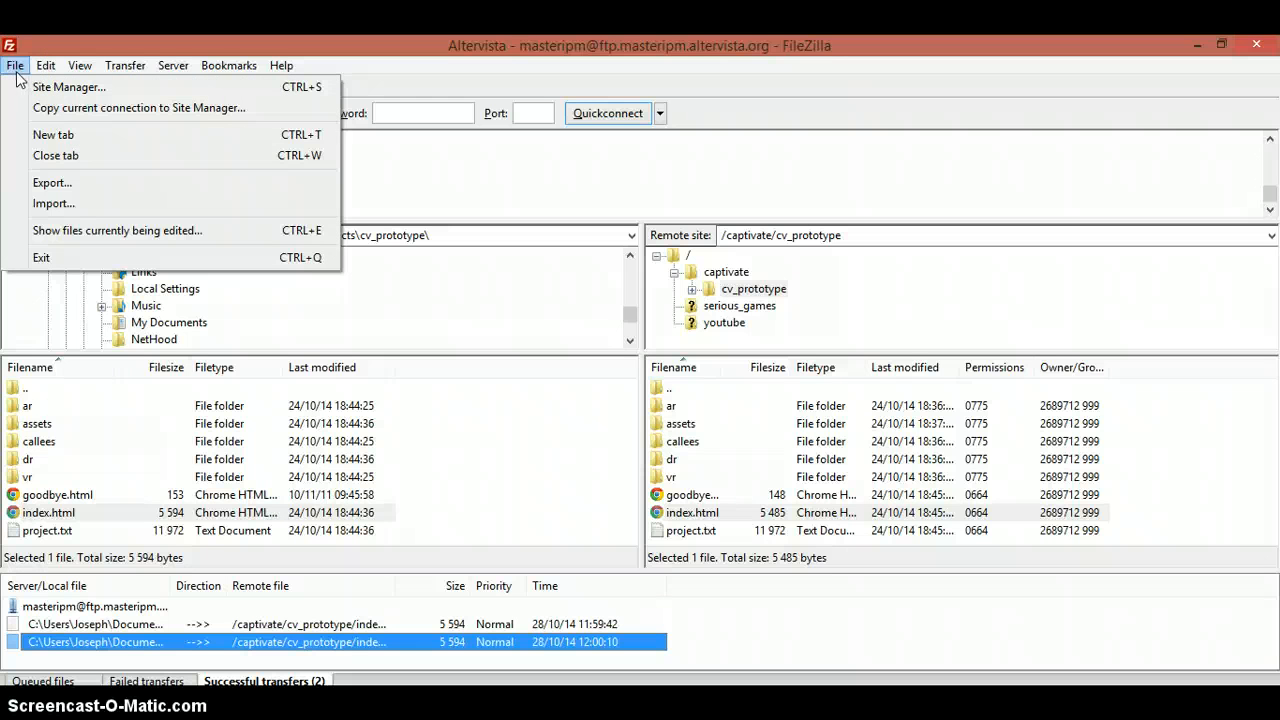
left_click(101, 96)
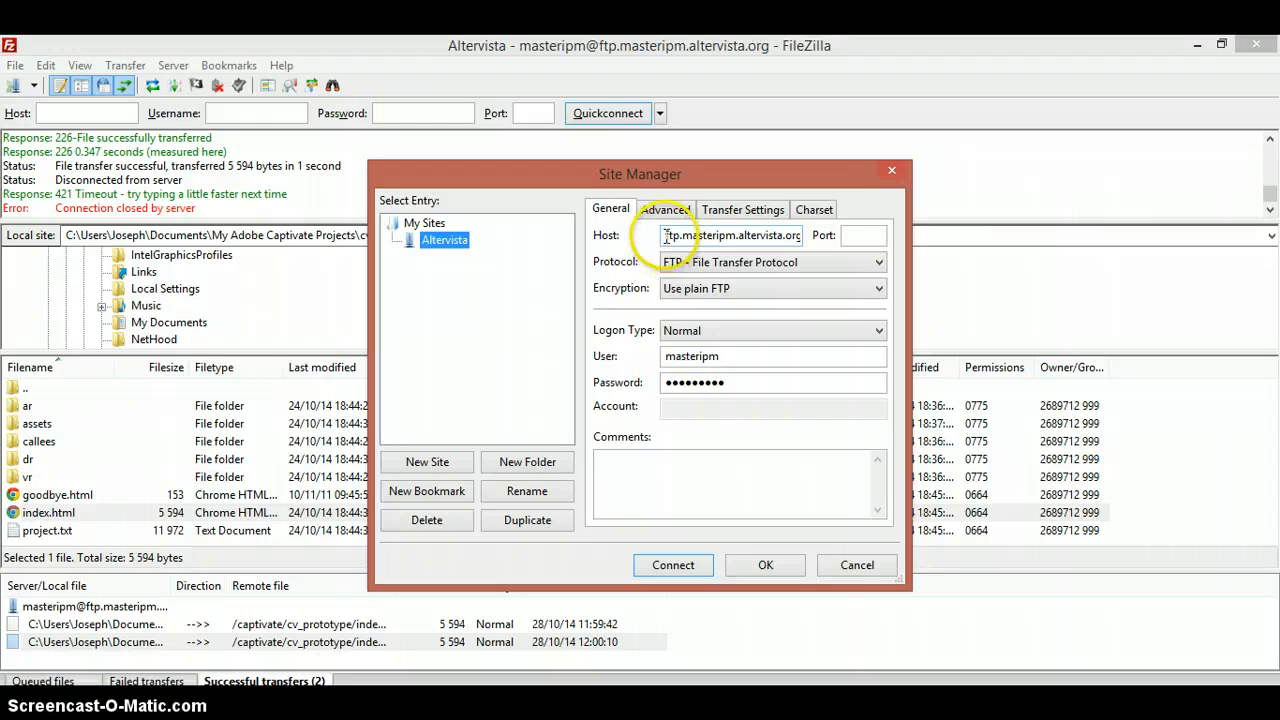
Check the Altervista entry's host, port and user, and connect to it in the current tab, aborting the previous connection
left_click_drag(666, 236, 843, 235)
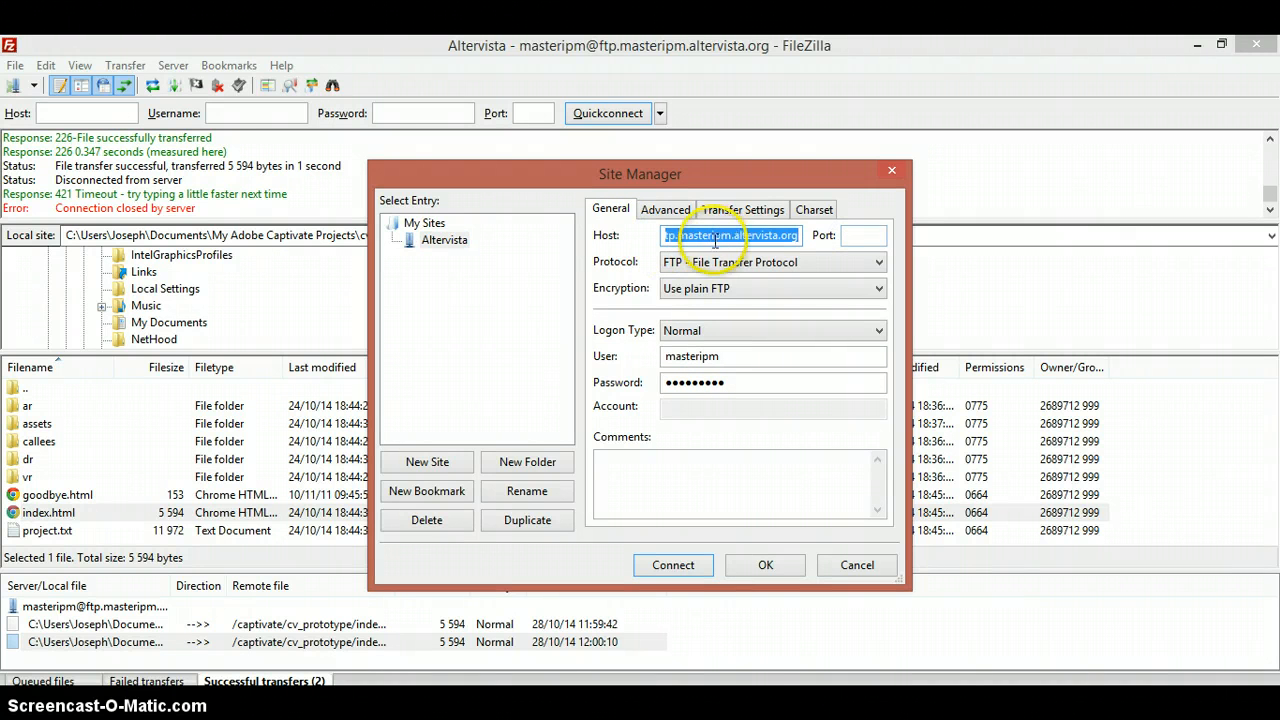
left_click(690, 237)
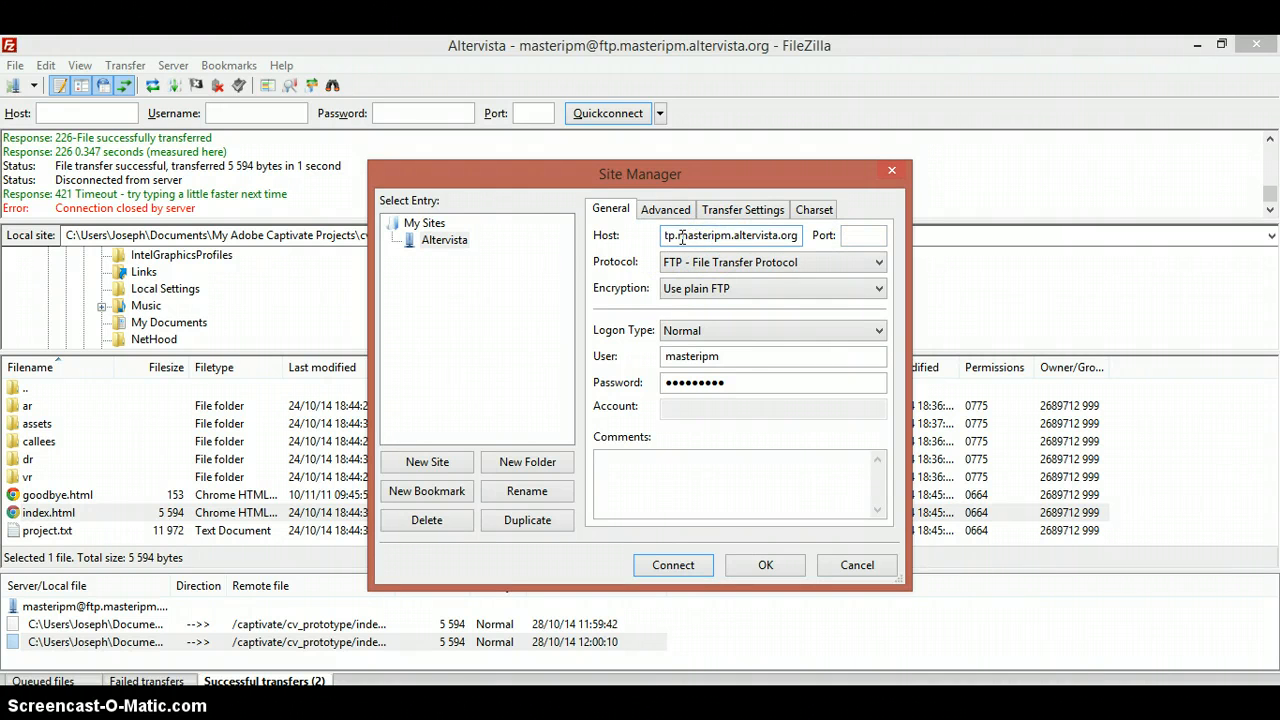
left_click_drag(680, 237, 810, 235)
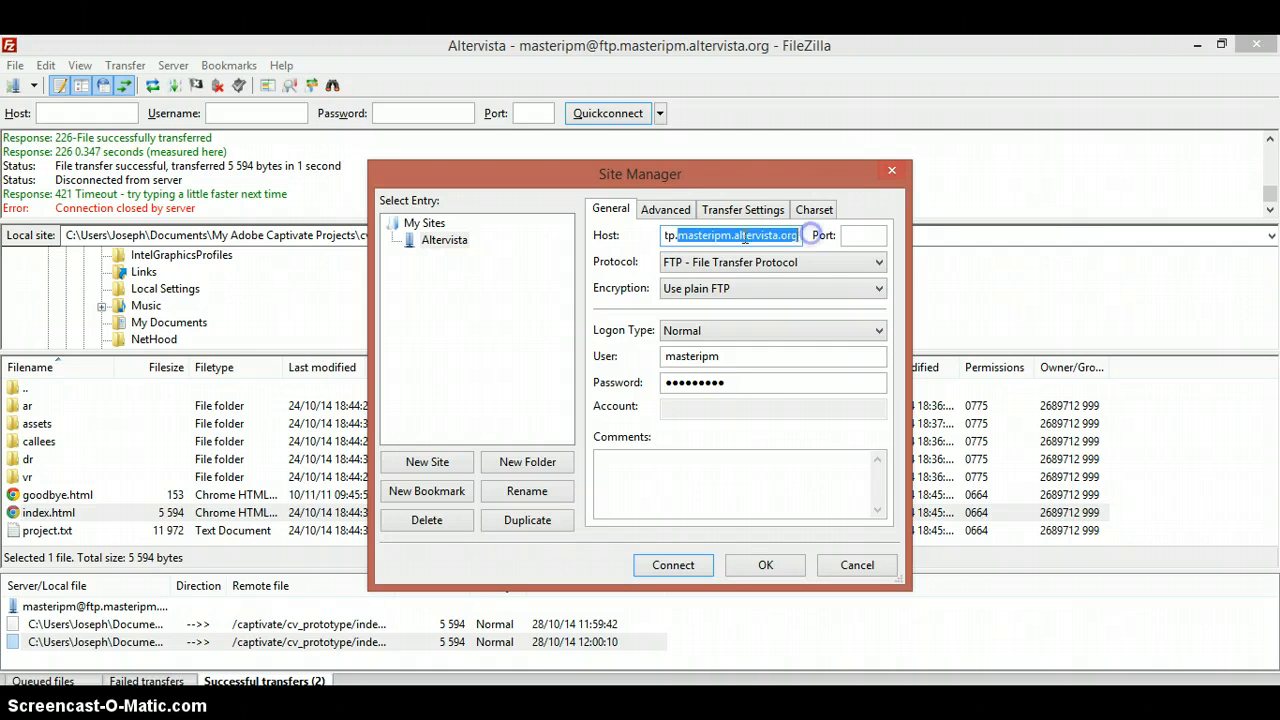
left_click(673, 236)
left_click_drag(676, 237, 632, 262)
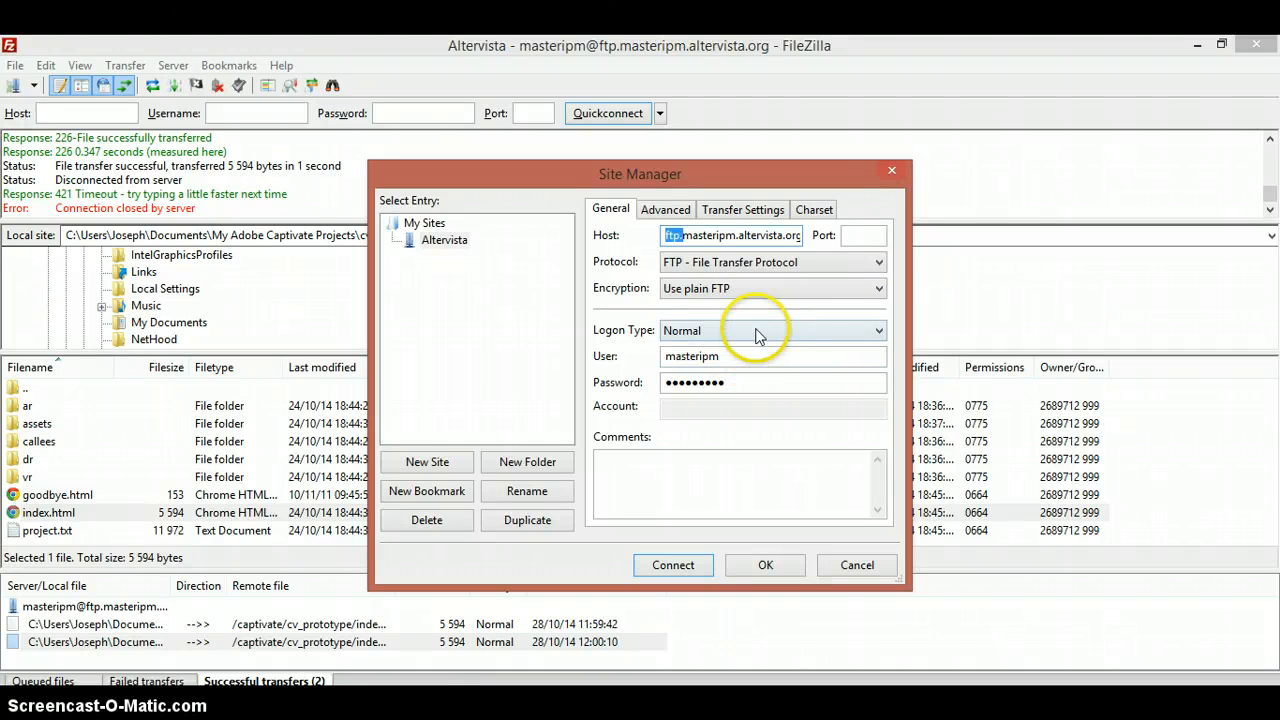
left_click(858, 235)
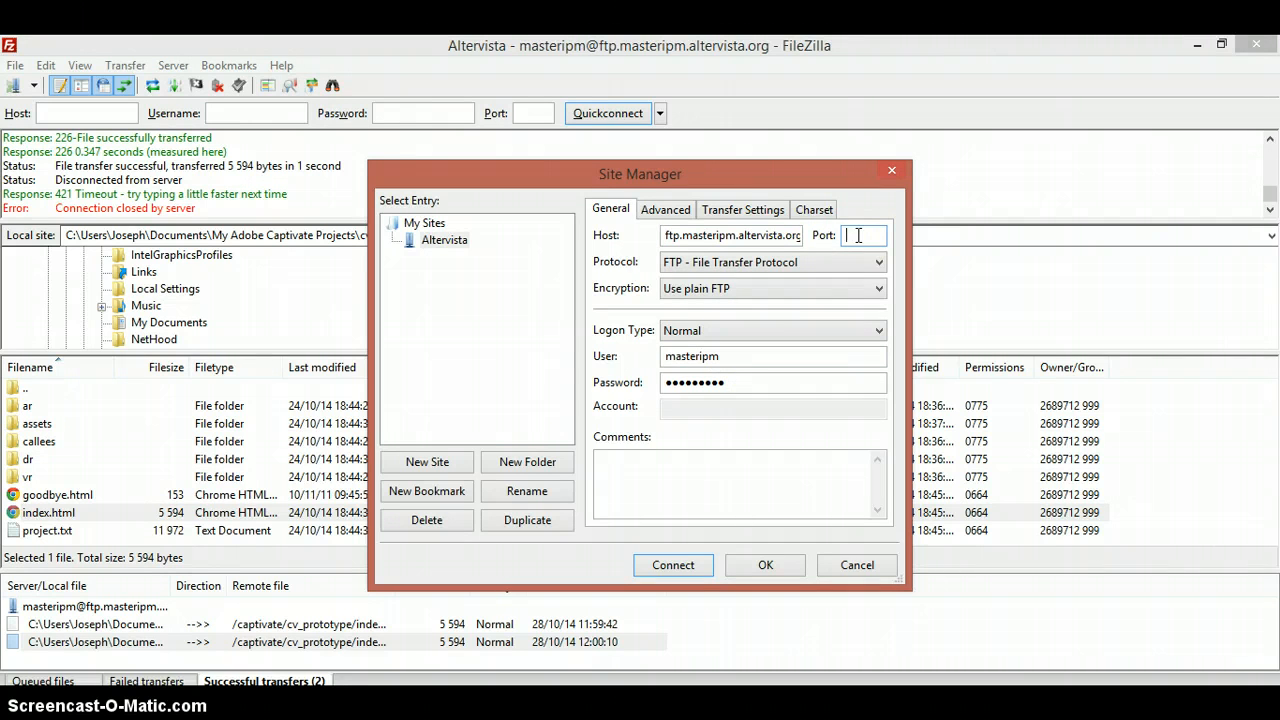
double_click(735, 356)
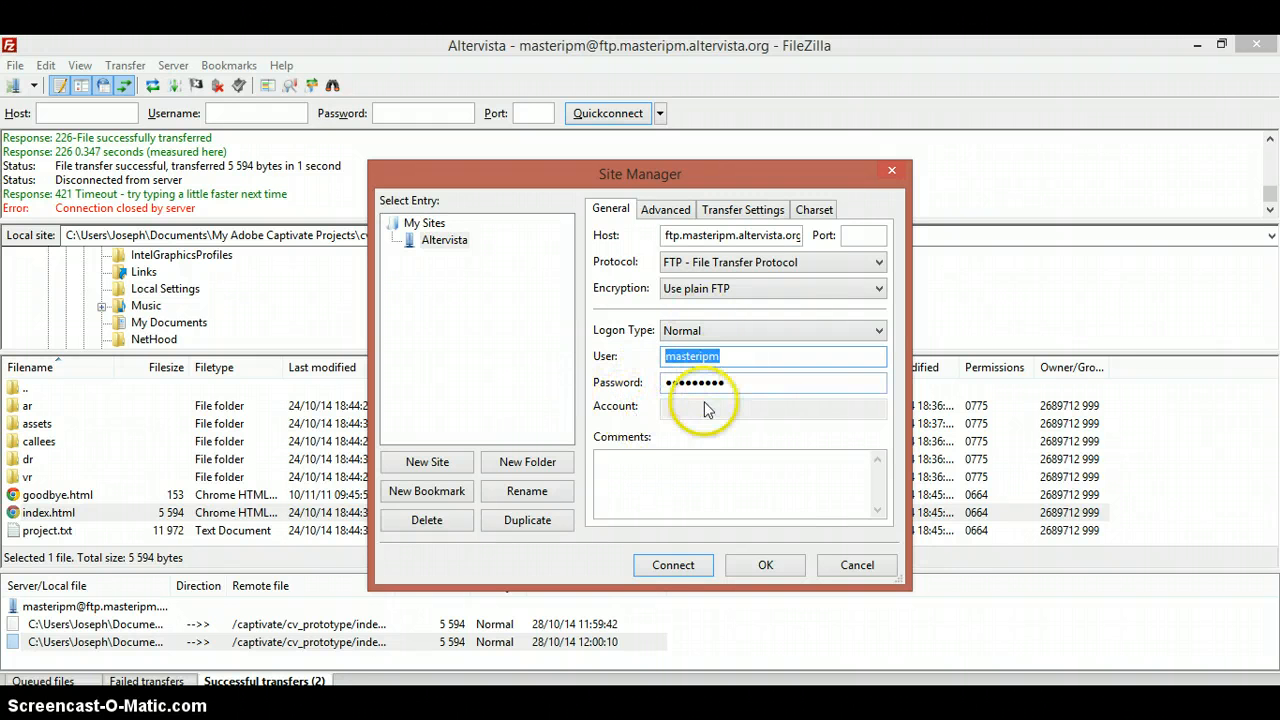
left_click(674, 566)
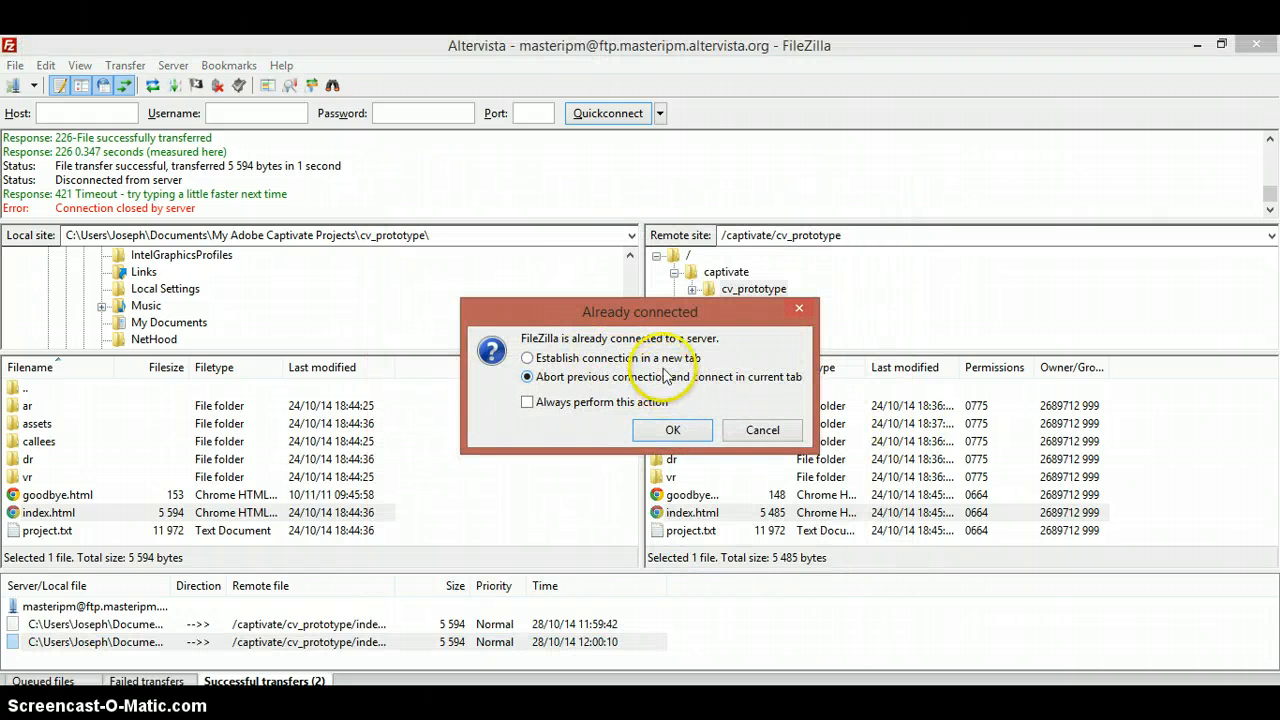
left_click(673, 431)
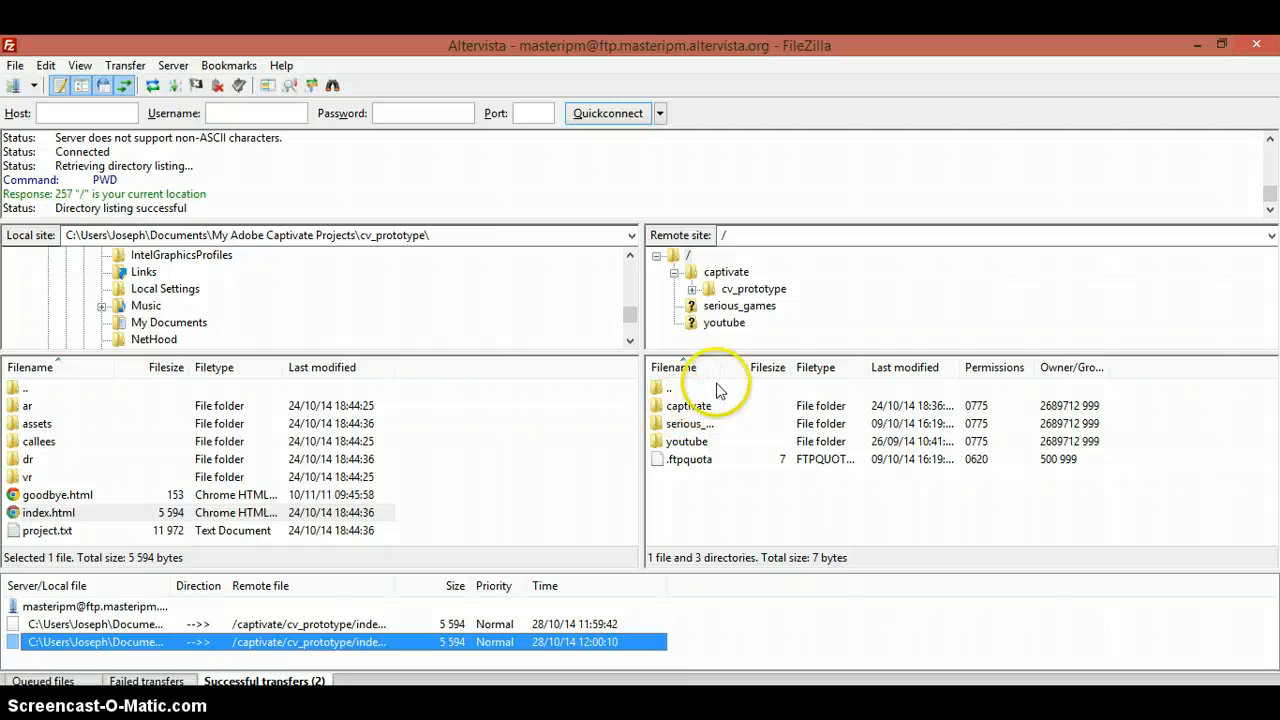
Widen the remote Filename column and open the remote folder /captivate/cv_prototype
left_click_drag(724, 369, 776, 369)
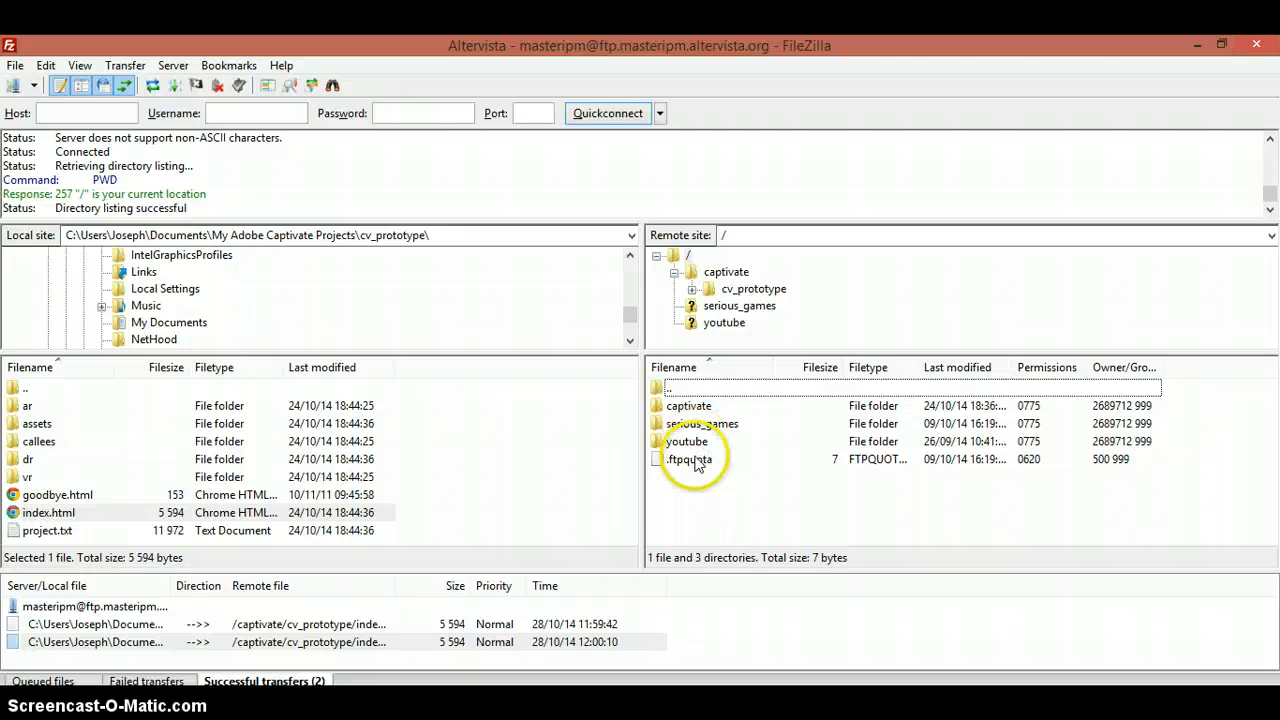
double_click(697, 405)
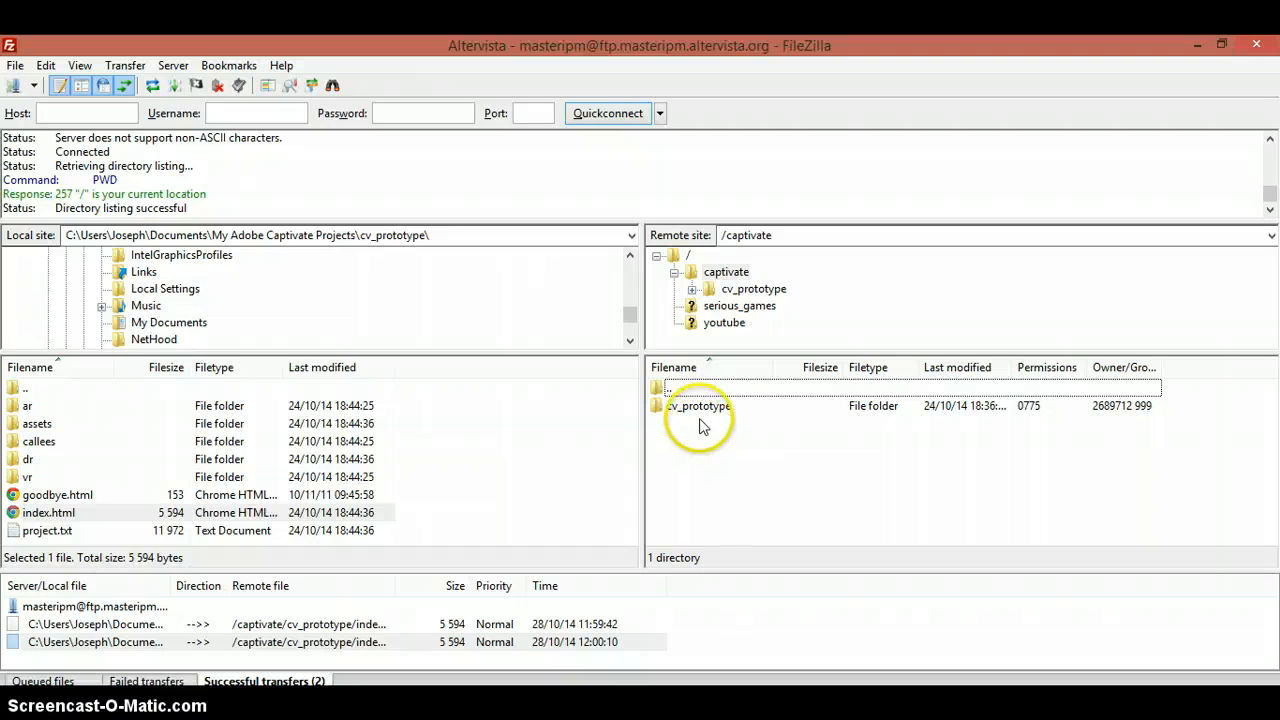
double_click(699, 406)
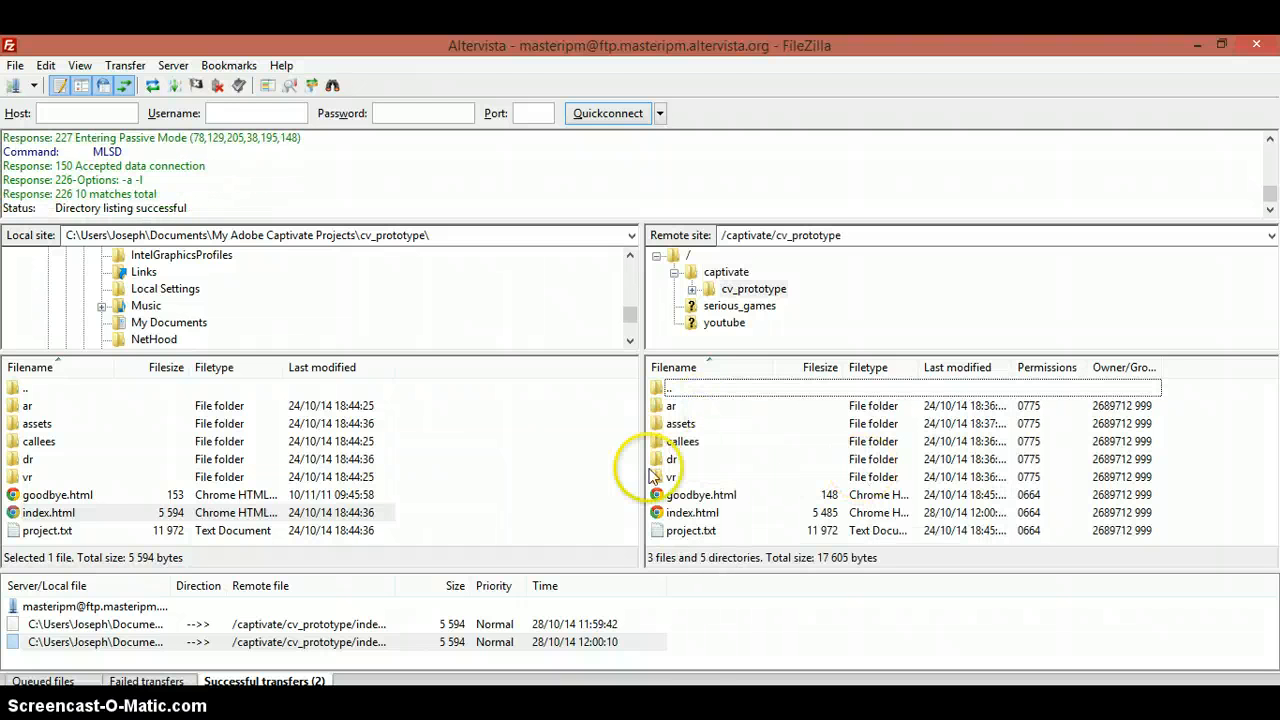
Upload the local index.html to the remote /captivate/cv_prototype folder, overwriting the existing file
left_click(42, 514)
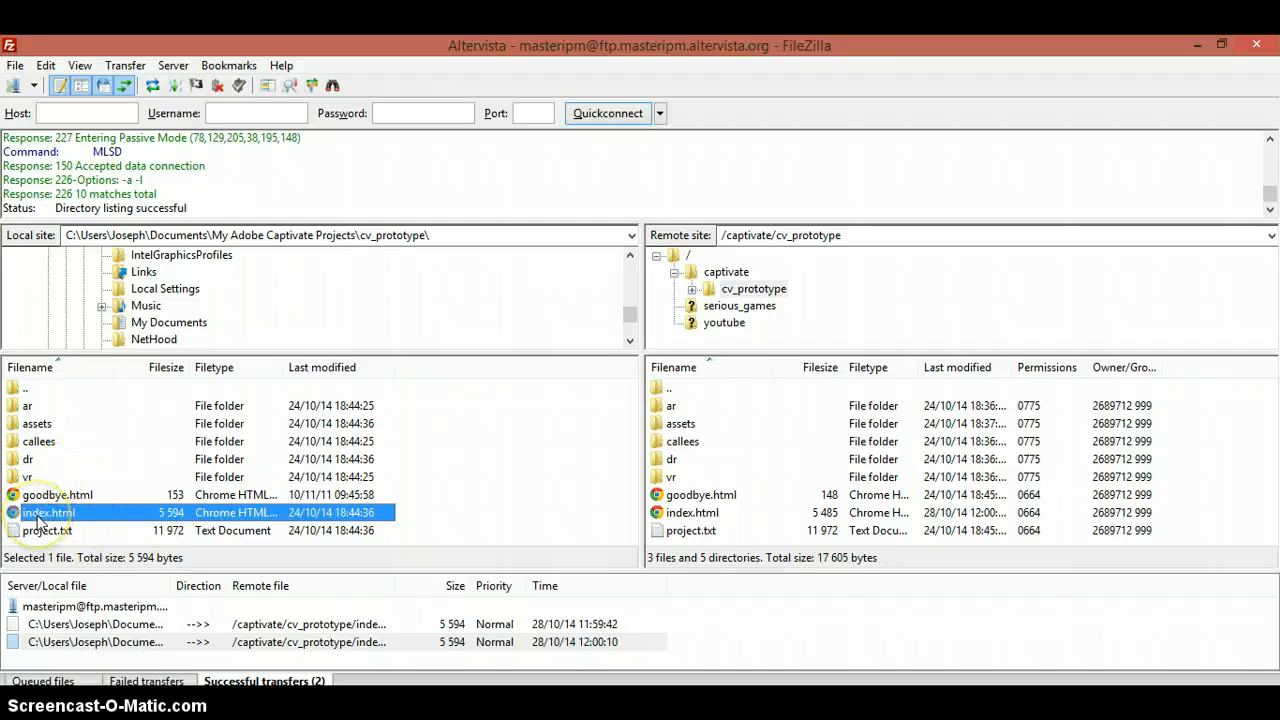
left_click(118, 516)
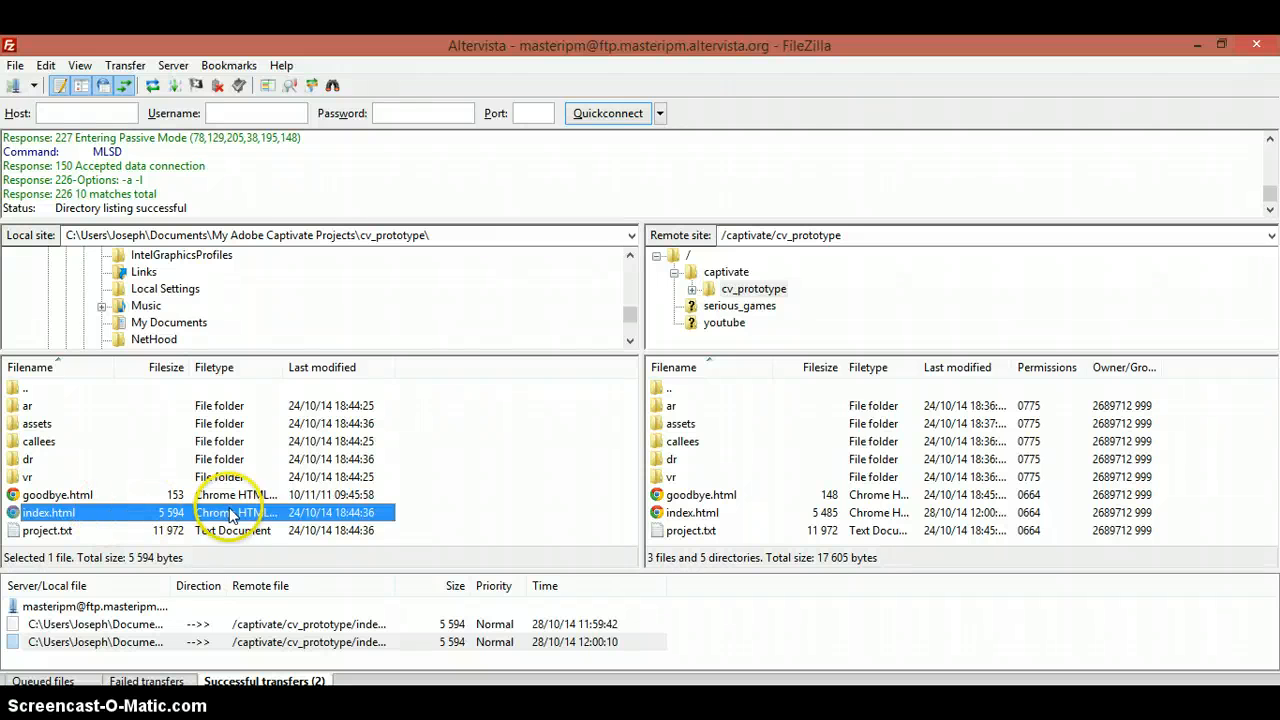
left_click(107, 516)
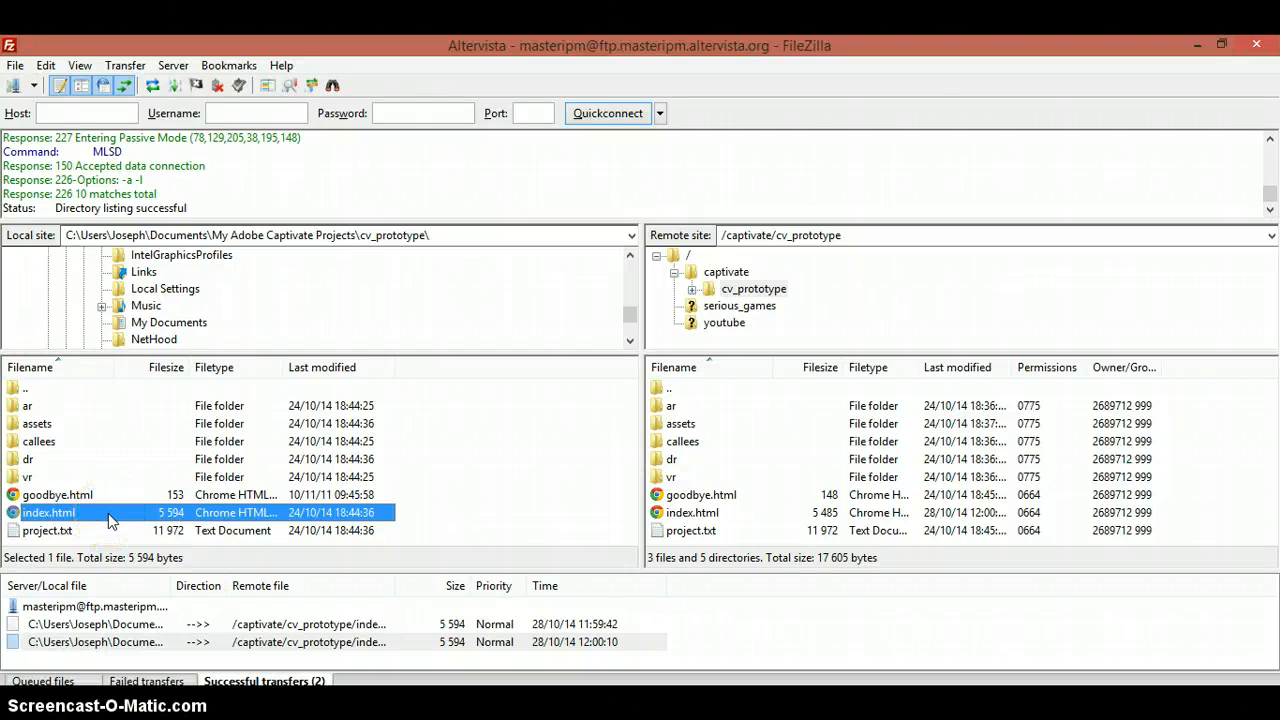
left_click_drag(108, 513, 434, 510)
left_click(63, 498)
right_click(64, 514)
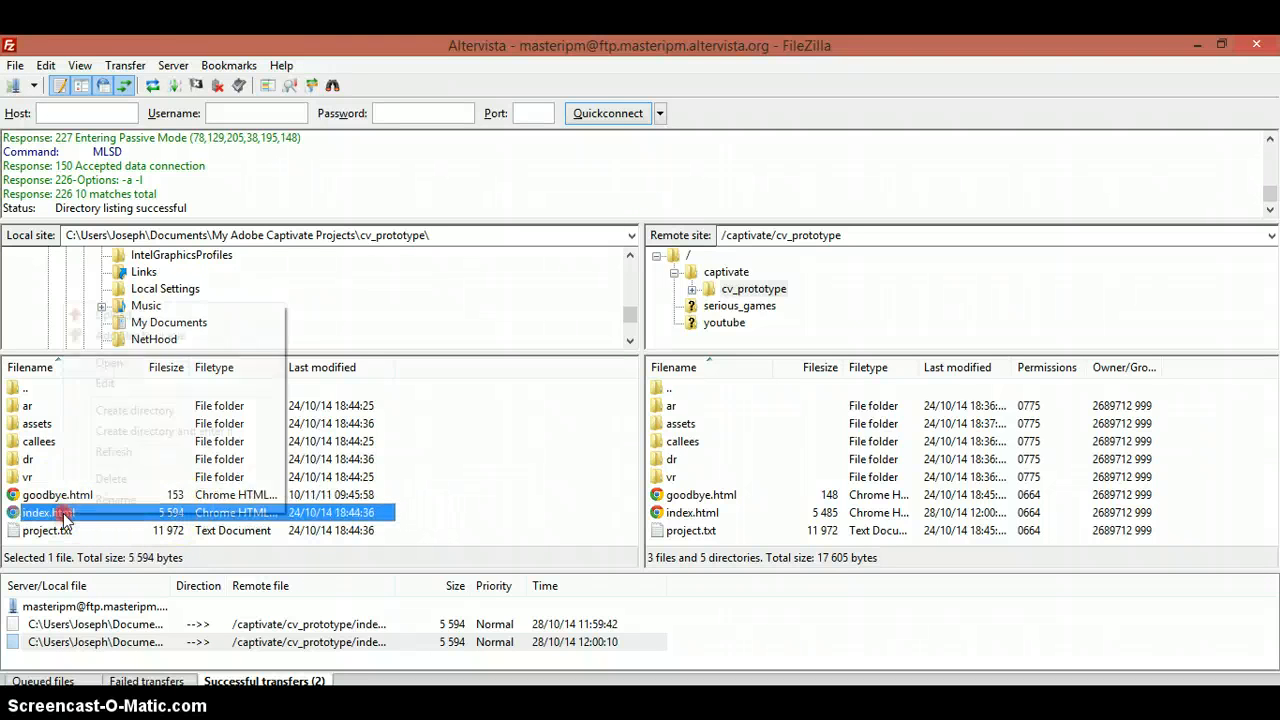
left_click_drag(64, 514, 711, 520)
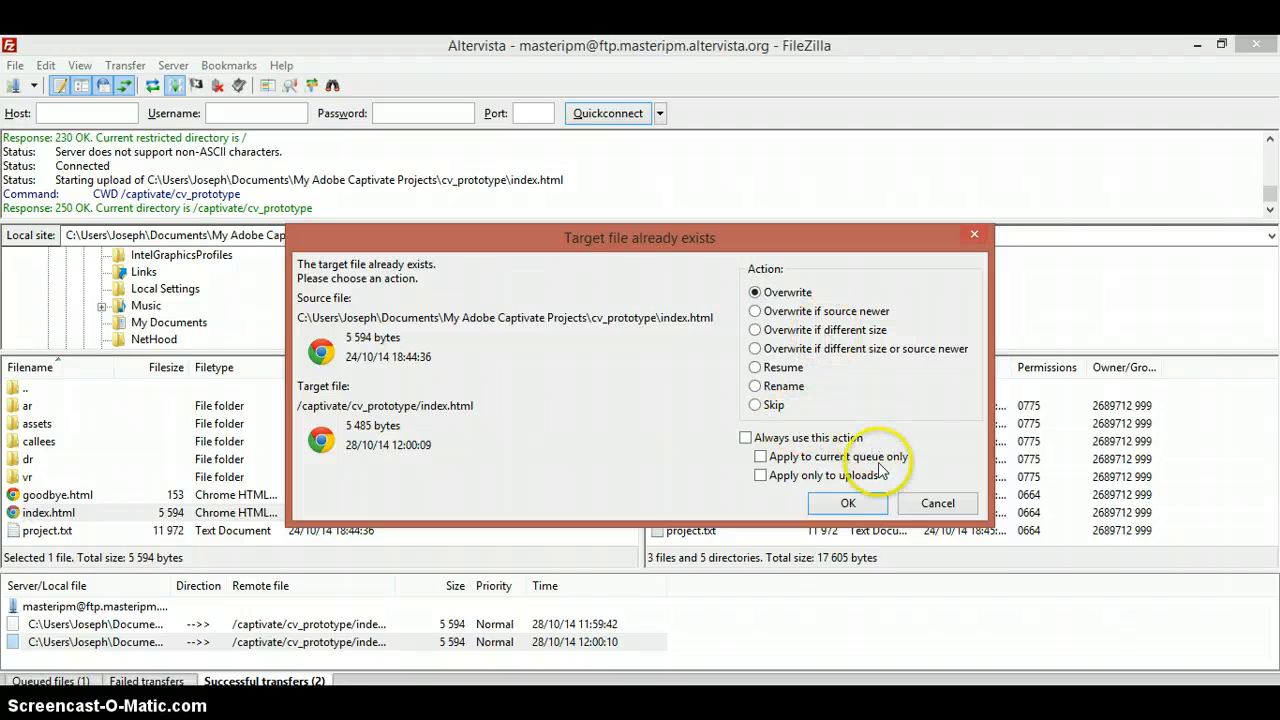
left_click(848, 505)
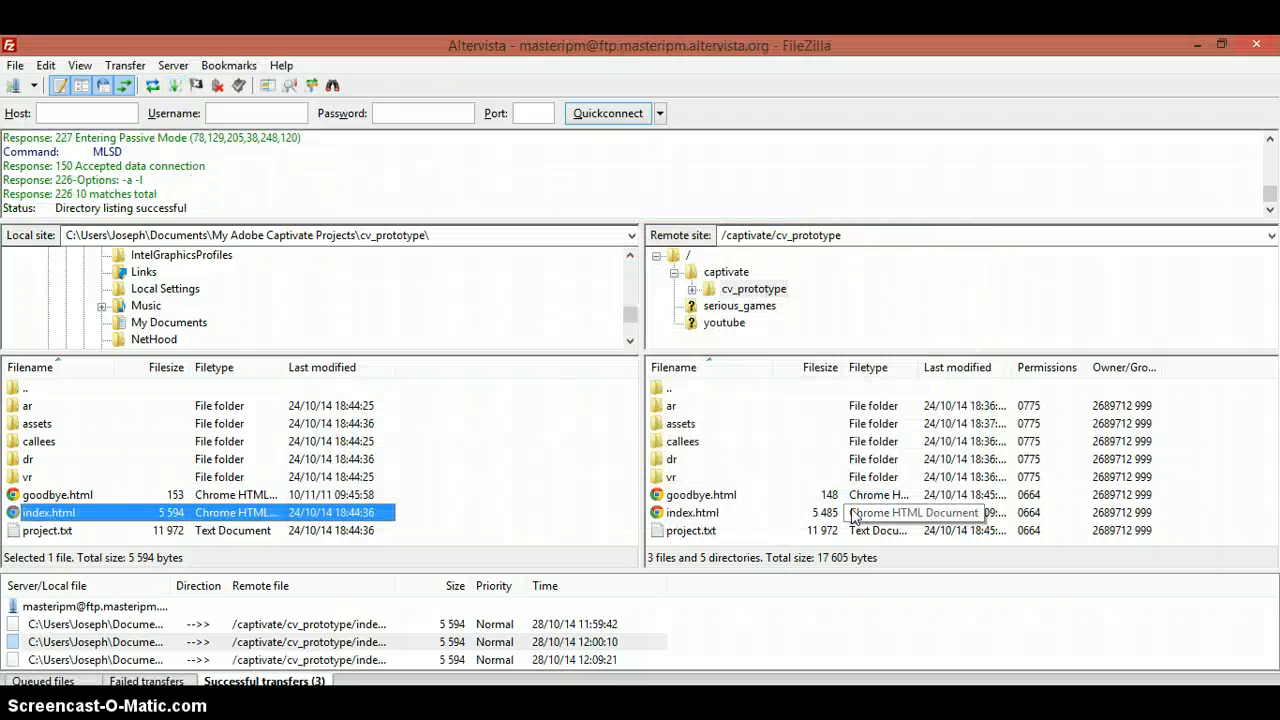